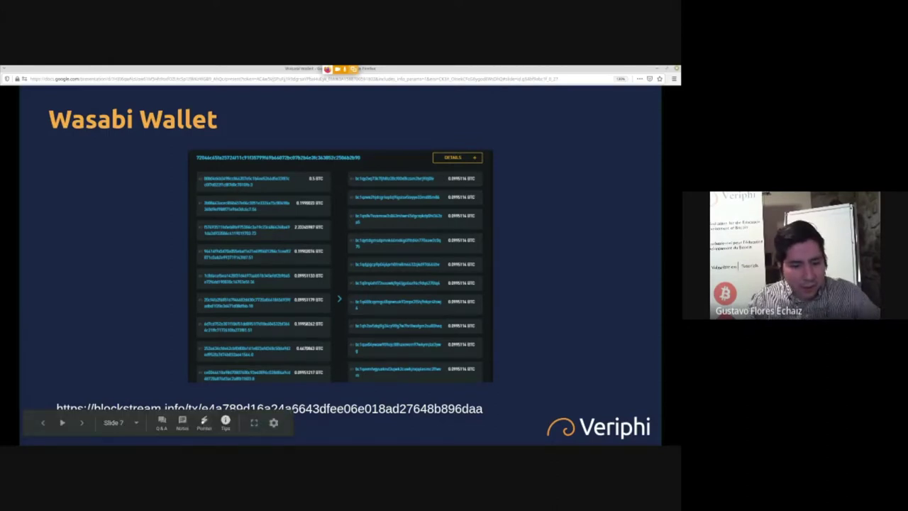
- Advance to slide 8, 'Demo : Using Wasabi Wallet', and exit the full-screen presentation to the editor
key(Right)
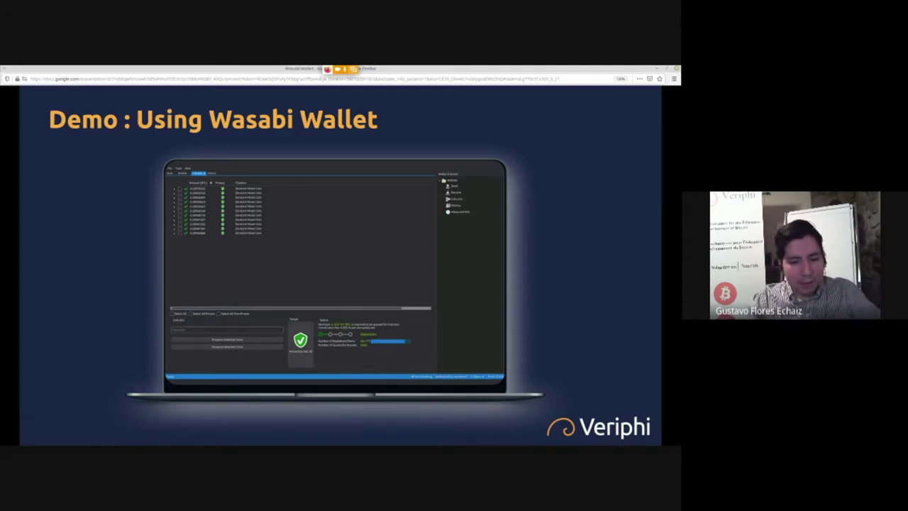
key(Escape)
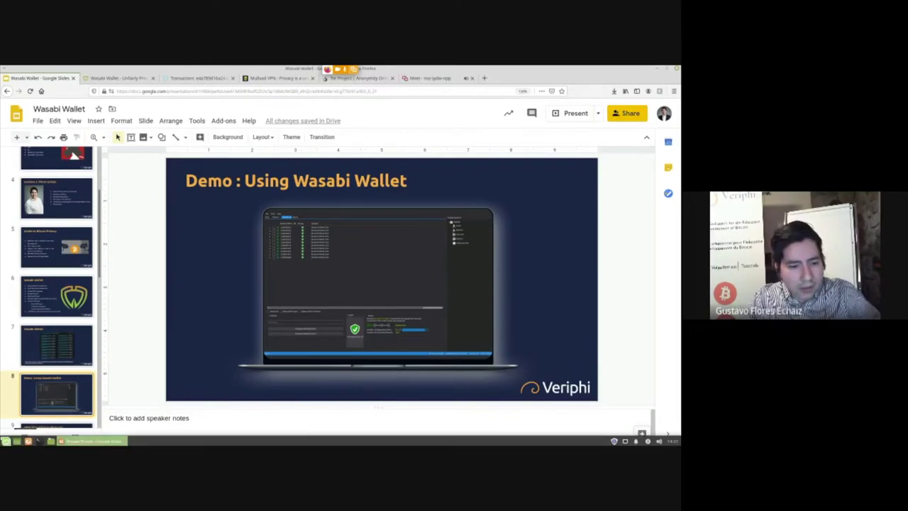
- Launch Wasabi Wallet by searching 'wasabi' in the application launcher
key(super)
text(wasabi)
key(Return)
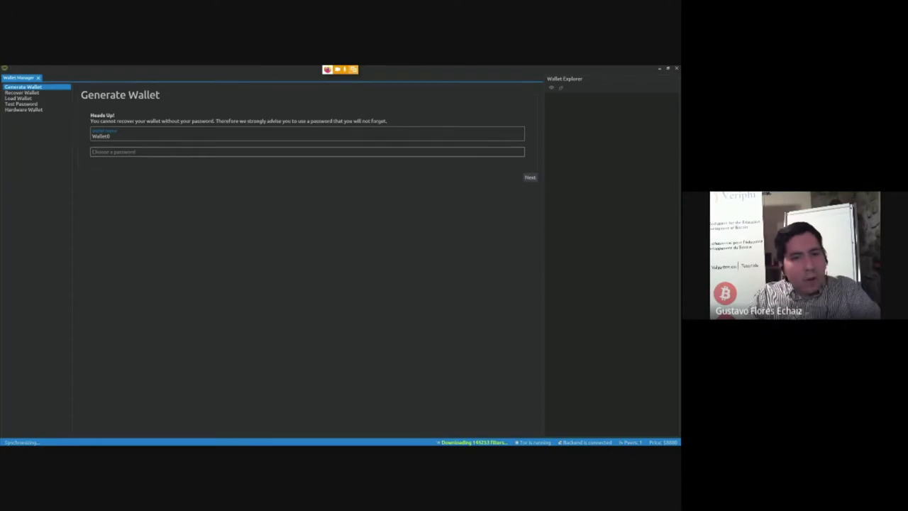
- Read through Wasabi Wallet's Terms and Conditions before agreeing
scroll(341, 270, down, 3)
scroll(340, 270, down, 10)
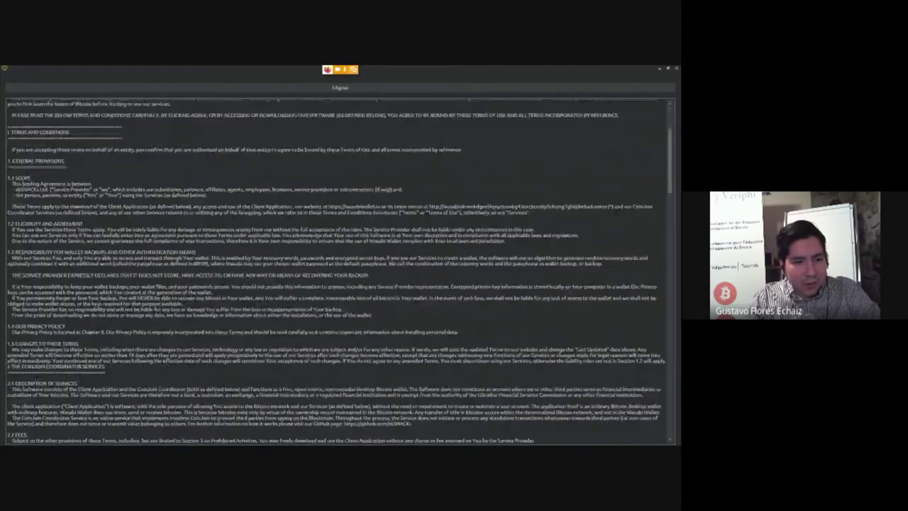
scroll(341, 269, down, 10)
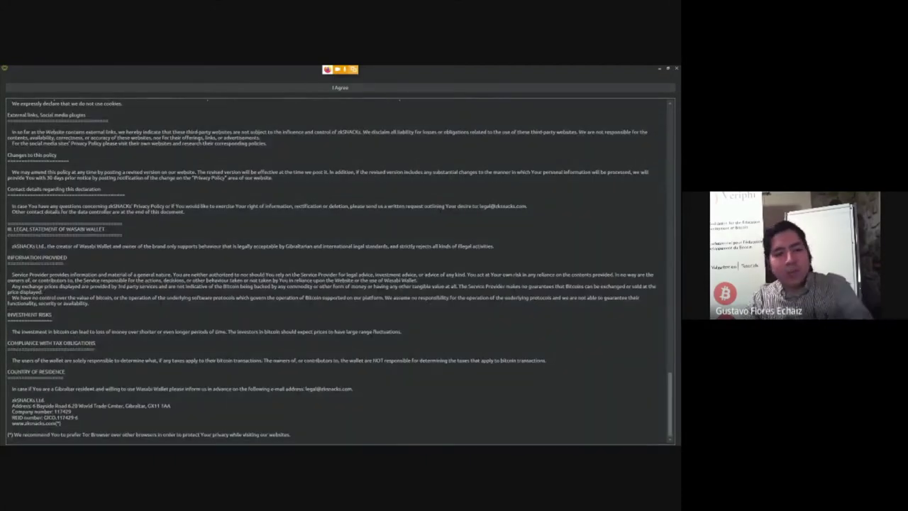
scroll(341, 269, up, 5)
scroll(340, 270, down, 5)
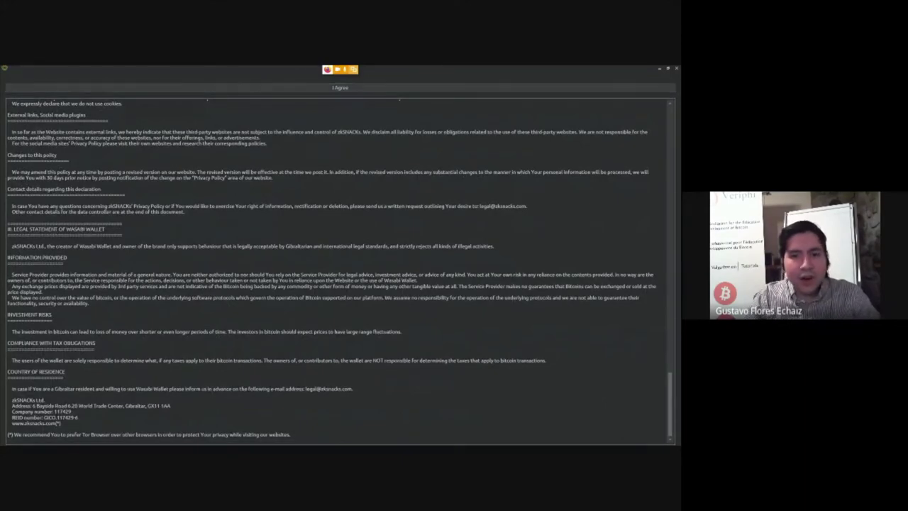
scroll(340, 269, up, 5)
scroll(341, 270, up, 15)
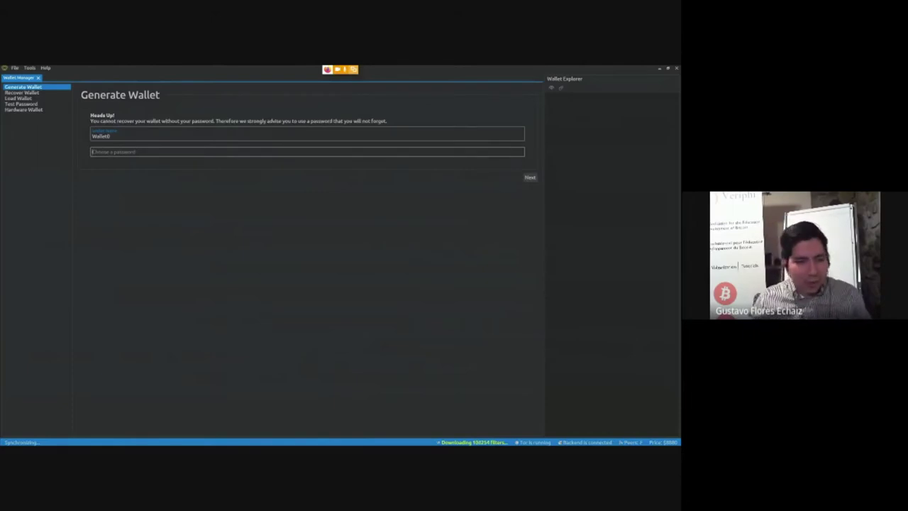
- Set Wallet0's password, then select and review the recovery-word phrase
key(ctrl+v)
key(Return)
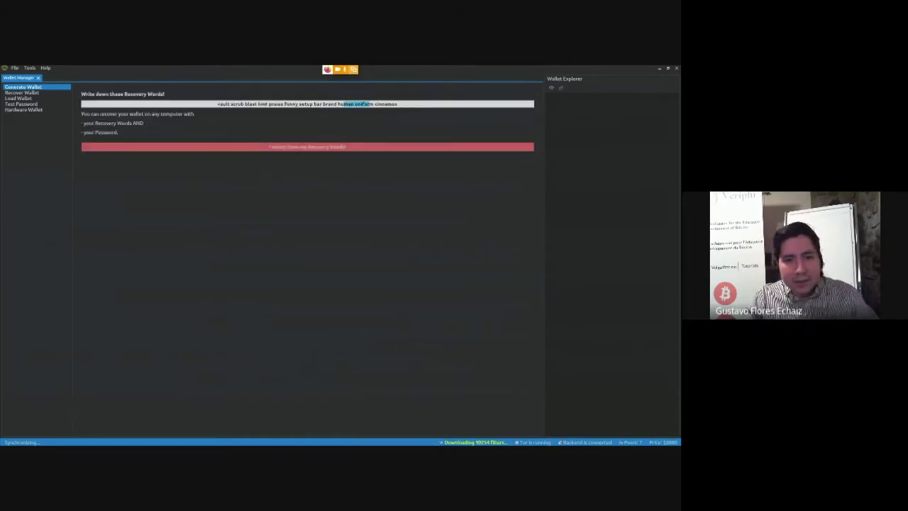
drag(399, 105, 217, 104)
click(216, 104)
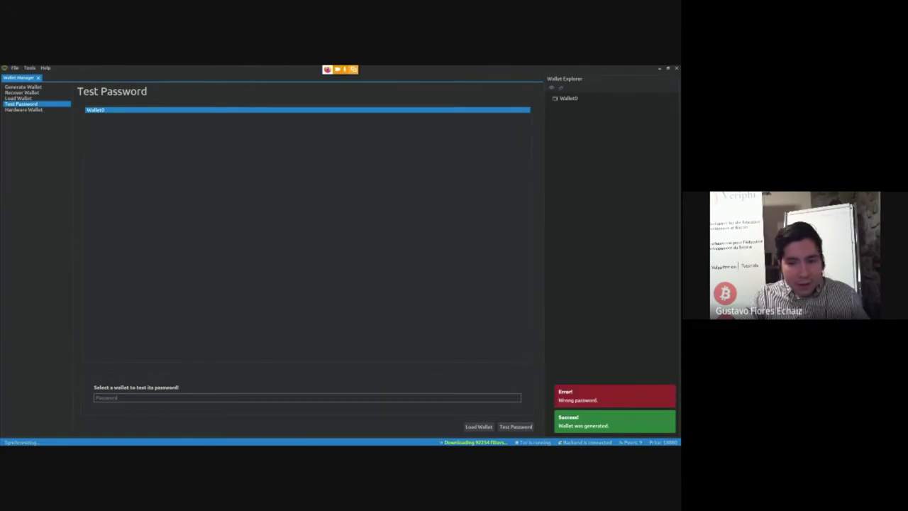
- Test Wallet0's password until it reports 'Correct password', opening the wallet's Receive tab
click(19, 97)
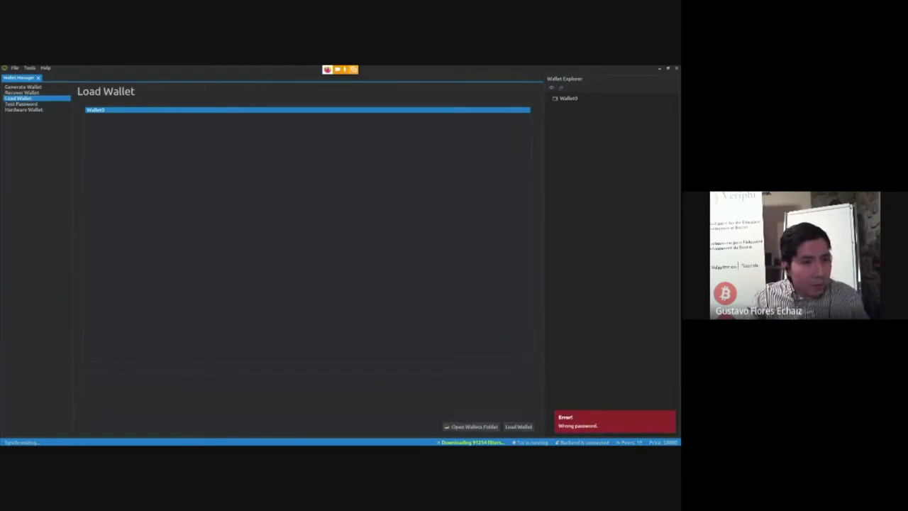
click(21, 104)
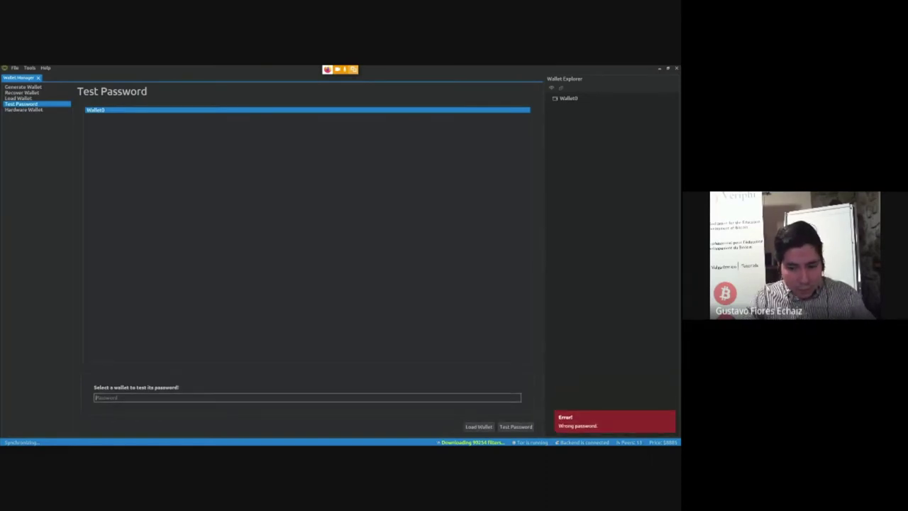
click(307, 396)
key(Return)
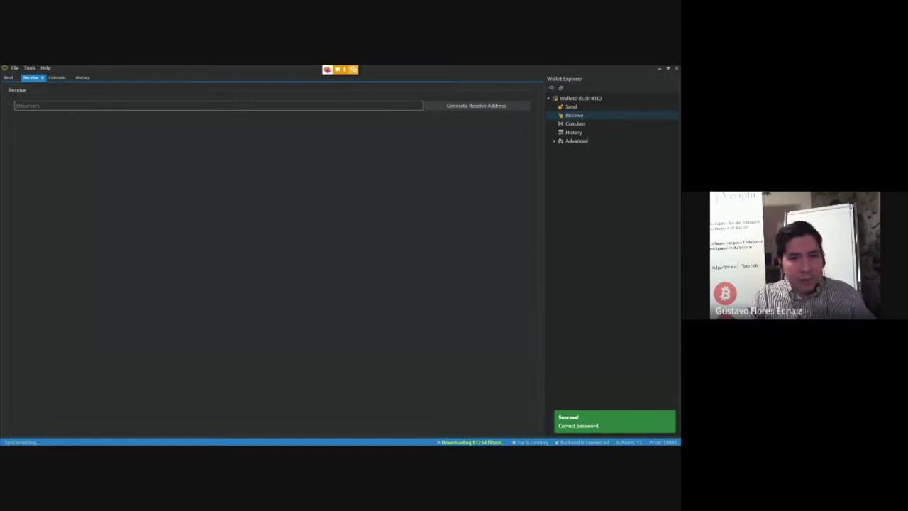
- Generate a receive address labelled 'Test Coins' and switch to Wallet0's CoinJoin tab
click(283, 106)
text(Test Coins)
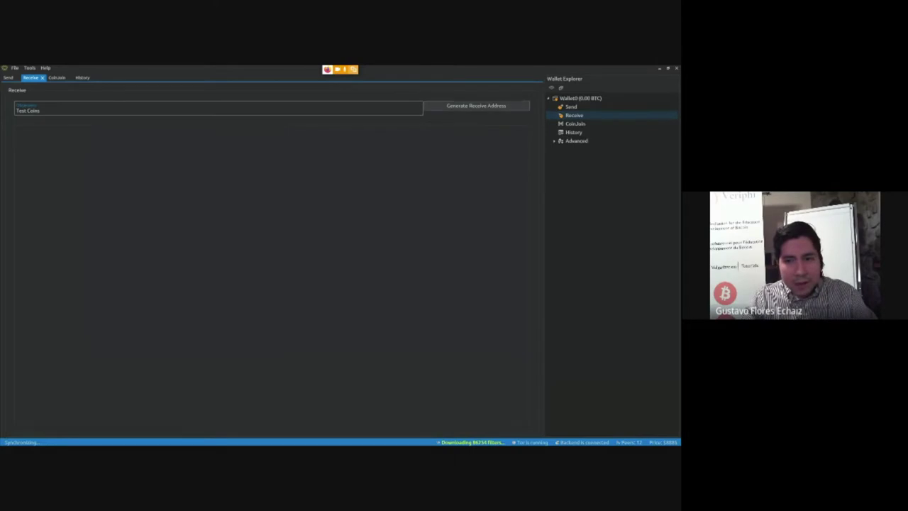
key(Return)
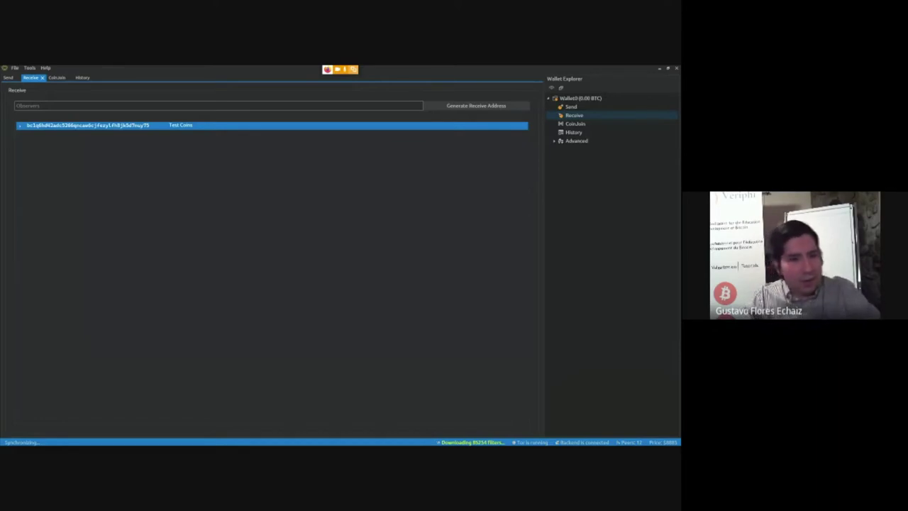
click(57, 78)
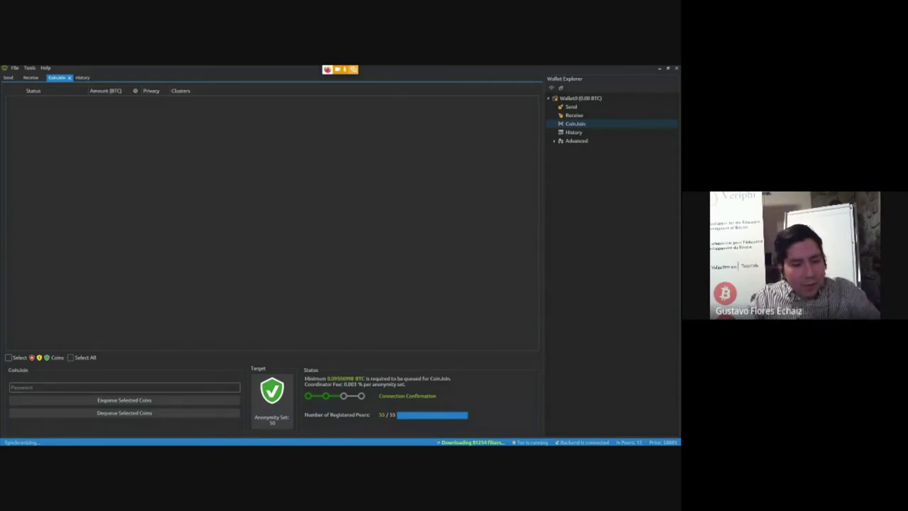
- Move between Wallet0's Send and CoinJoin tabs, ending on the Send form
text(•)
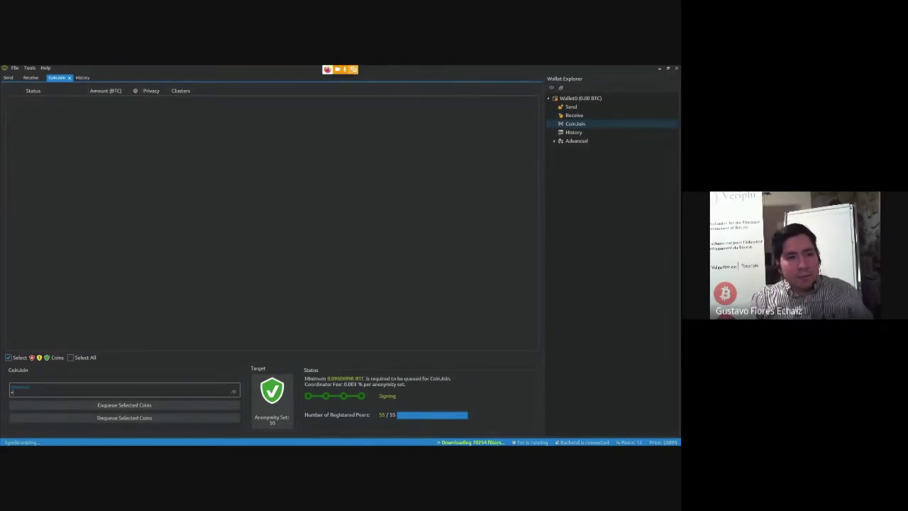
click(8, 78)
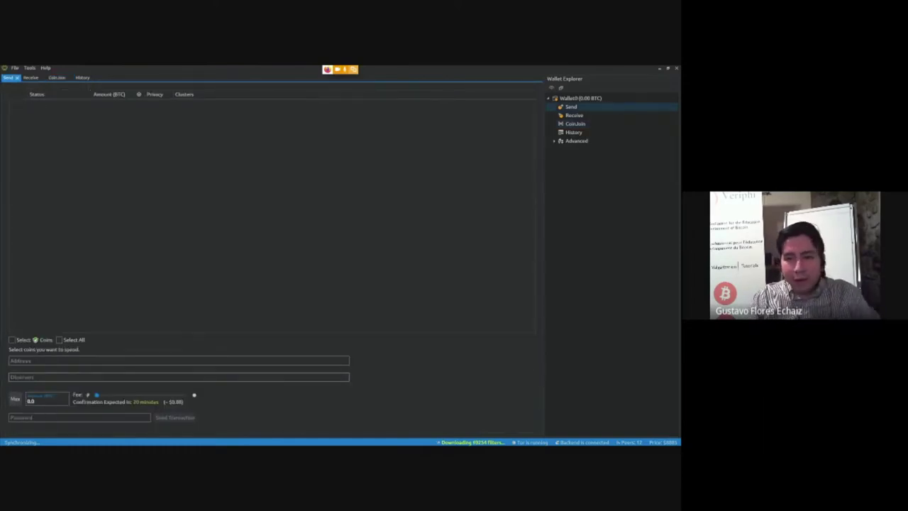
click(56, 77)
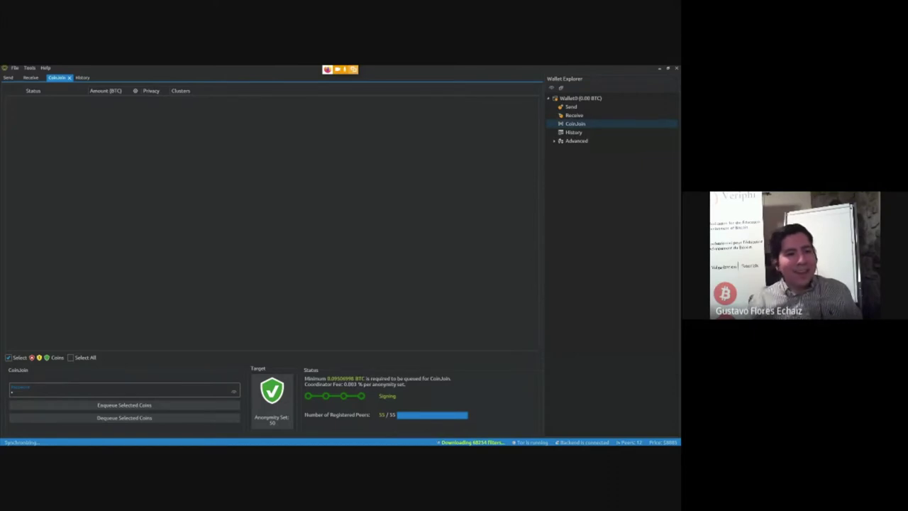
click(9, 77)
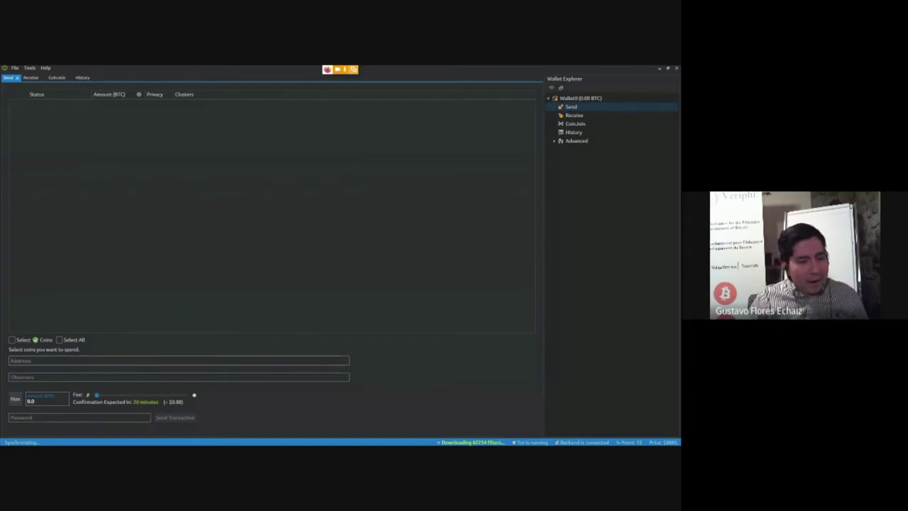
- Paste a recipient bitcoin address into the Send tab's Address field
click(43, 376)
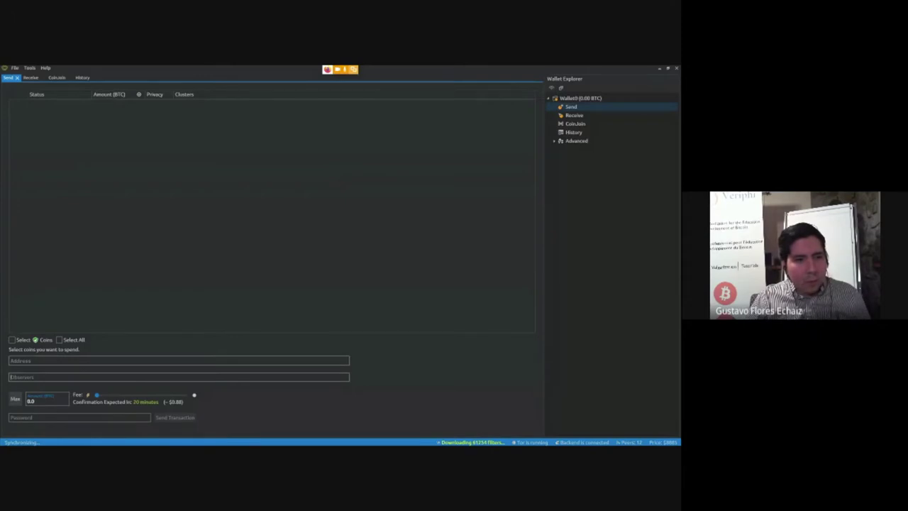
click(177, 361)
text(bc1q8hd42adc5266qncaw6cjfezylfh8jk5d7nuy75)
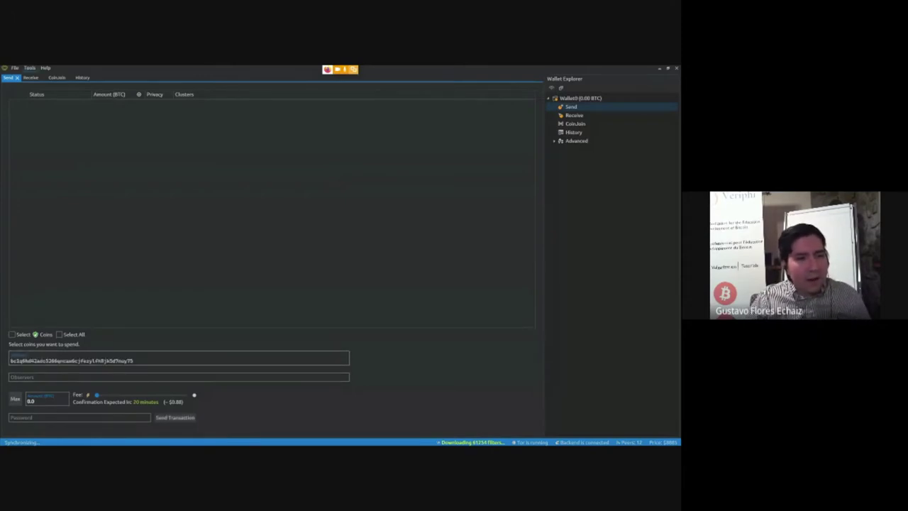
click(15, 67)
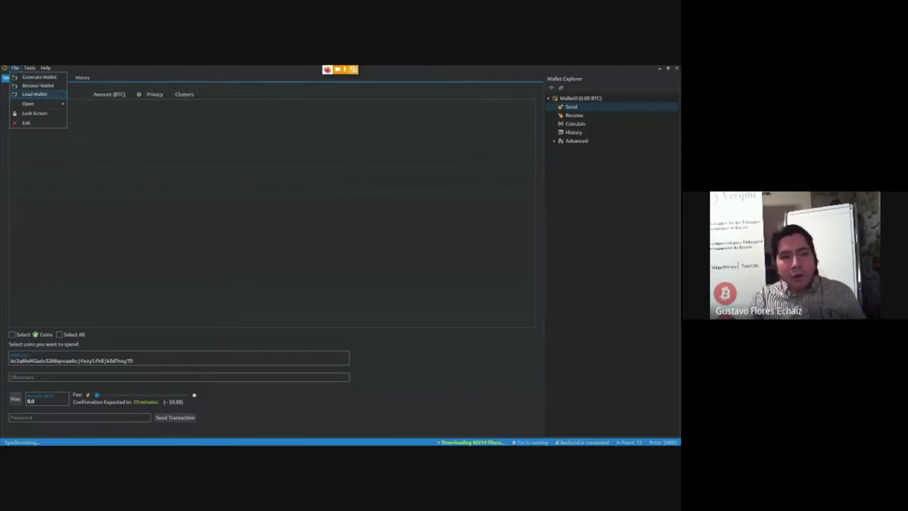
- Show the Load Wallet and Hardware Wallet pages, then return to the Firefox slides
click(34, 94)
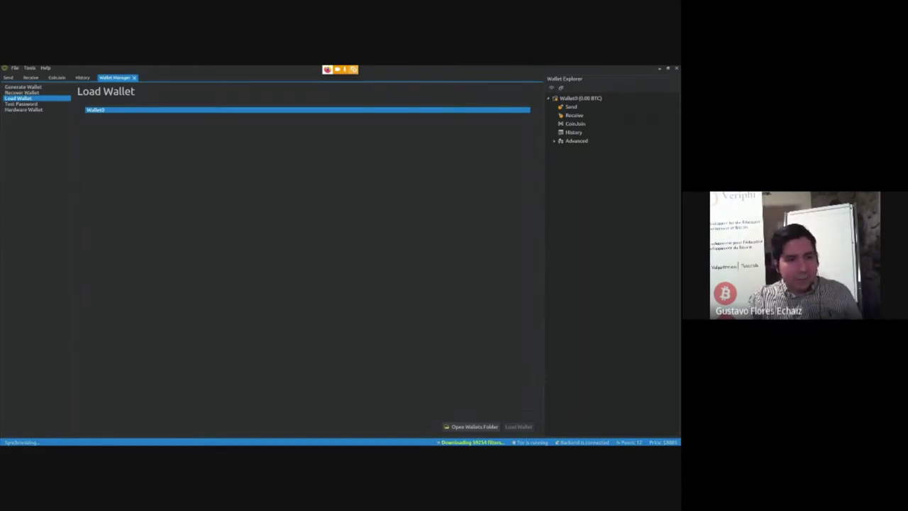
click(24, 109)
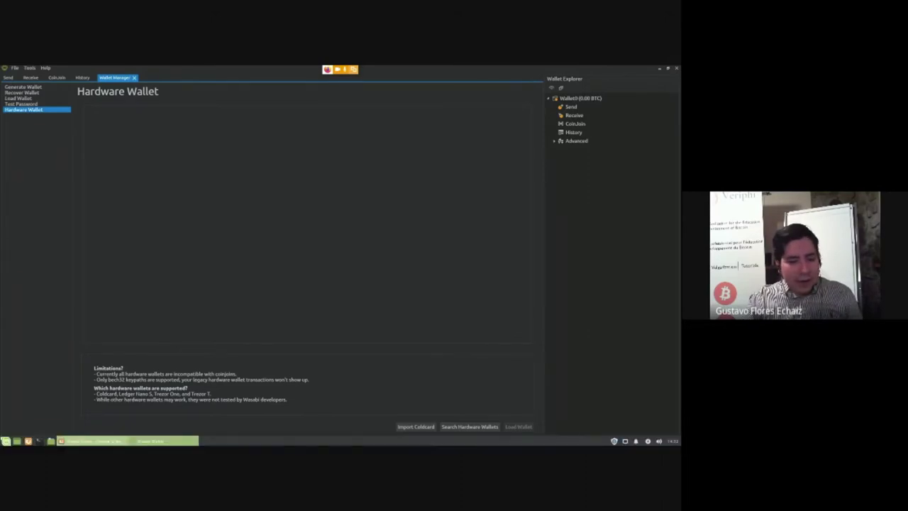
key(alt+Tab)
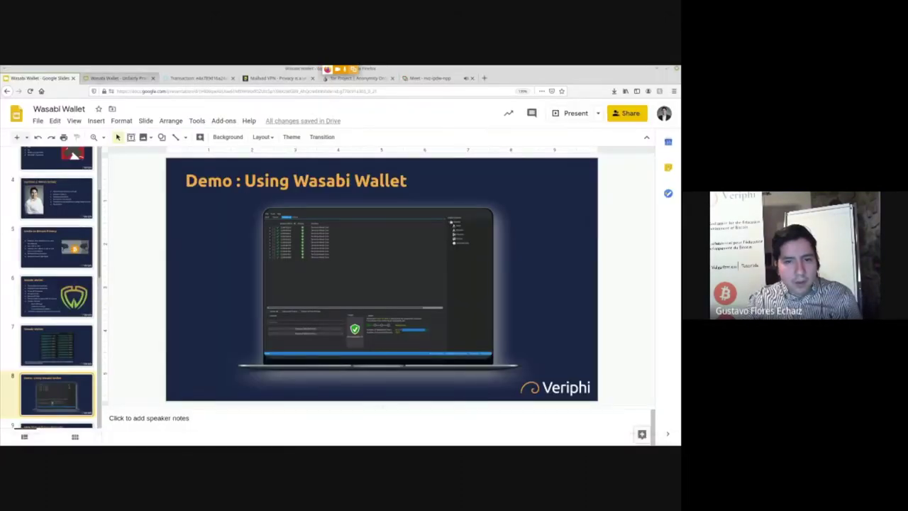
click(117, 78)
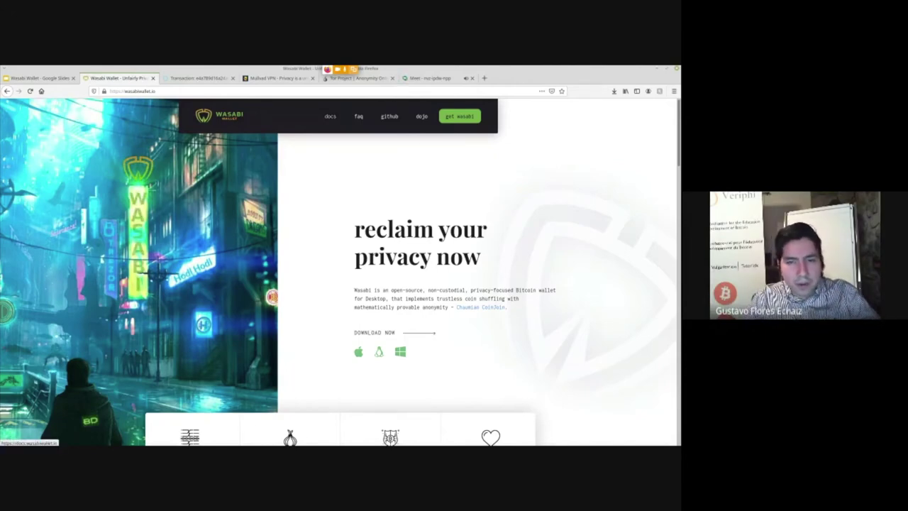
- Open the Wasabi documentation in a new tab and scroll through it
click(330, 116)
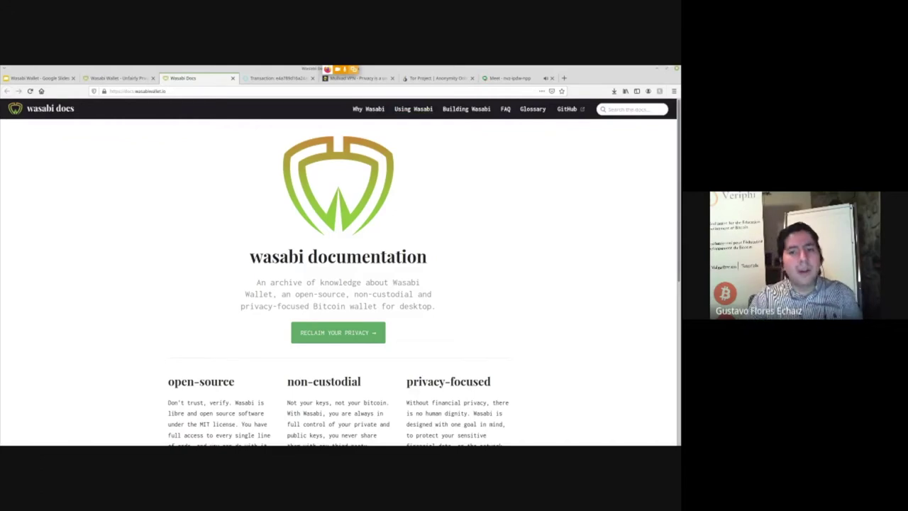
scroll(339, 284, down, 1)
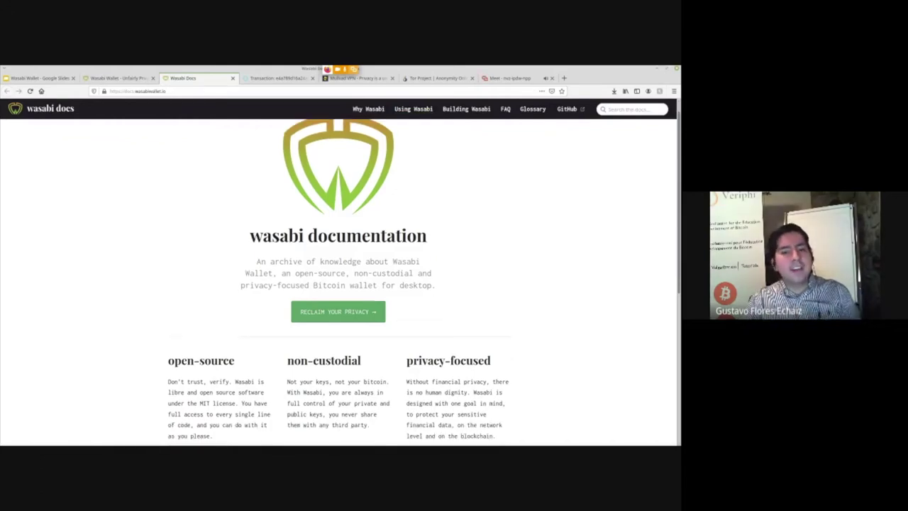
scroll(339, 284, down, 4)
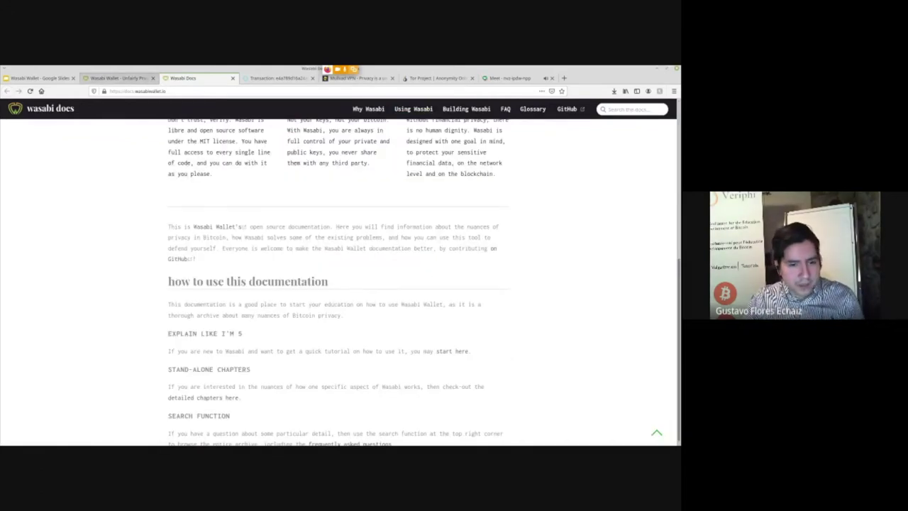
- Revisit the Wasabi homepage, then view the Blockstream page for the CoinJoin transaction
click(117, 78)
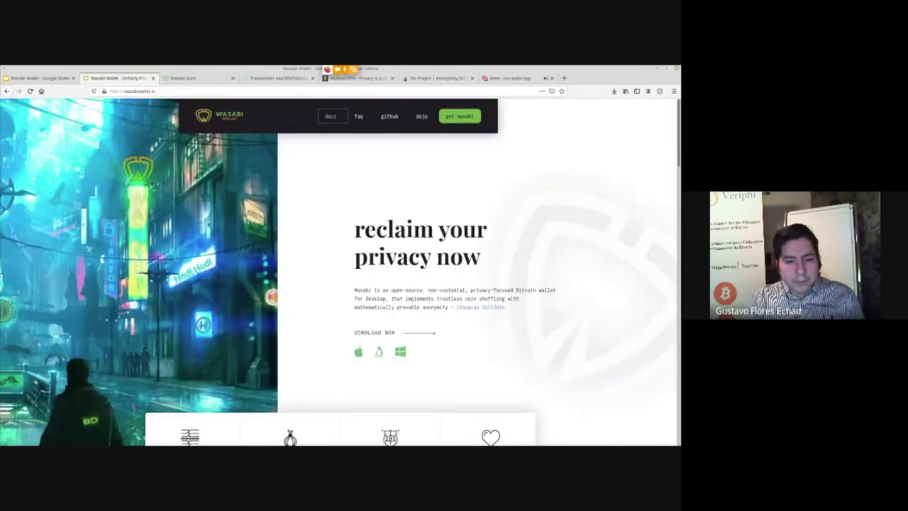
scroll(341, 273, down, 8)
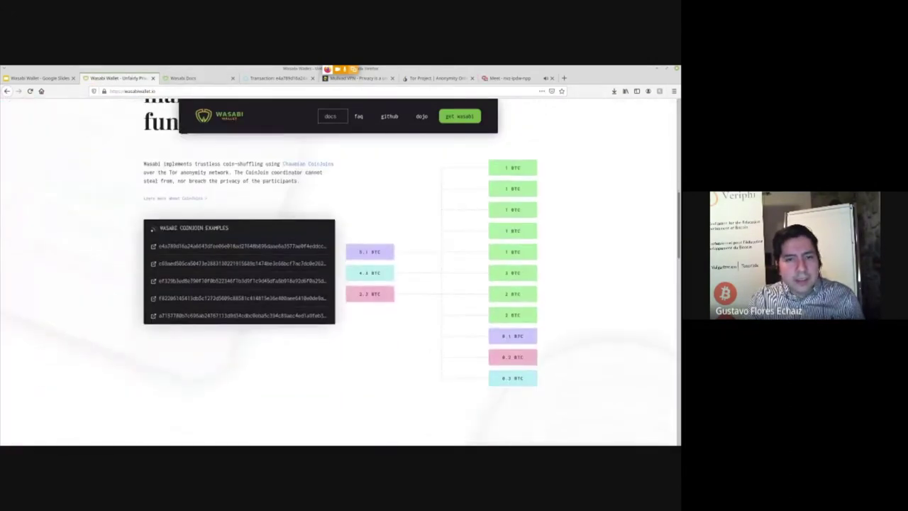
click(276, 78)
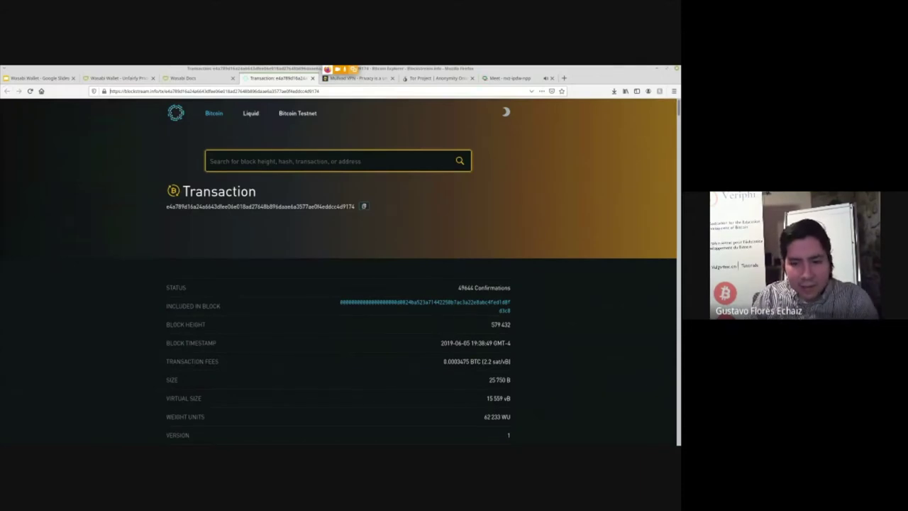
scroll(422, 270, down, 2)
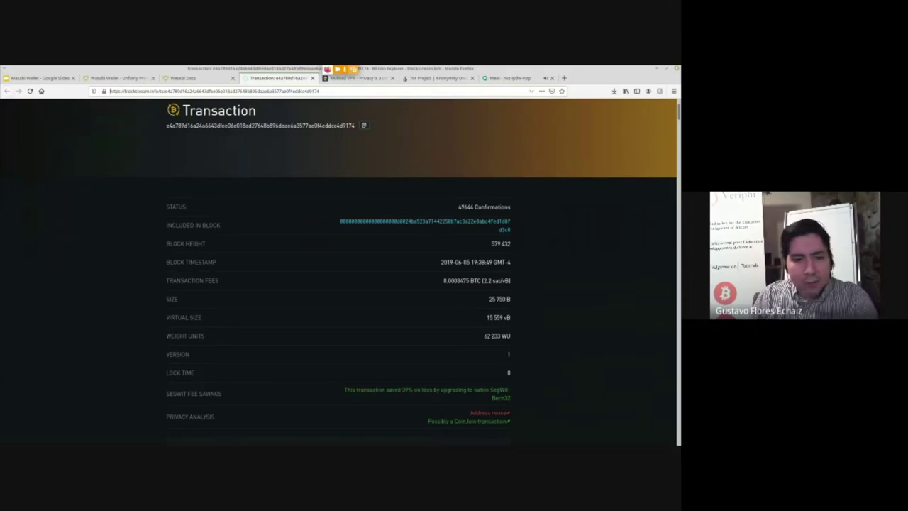
scroll(421, 271, down, 6)
scroll(421, 271, down, 1)
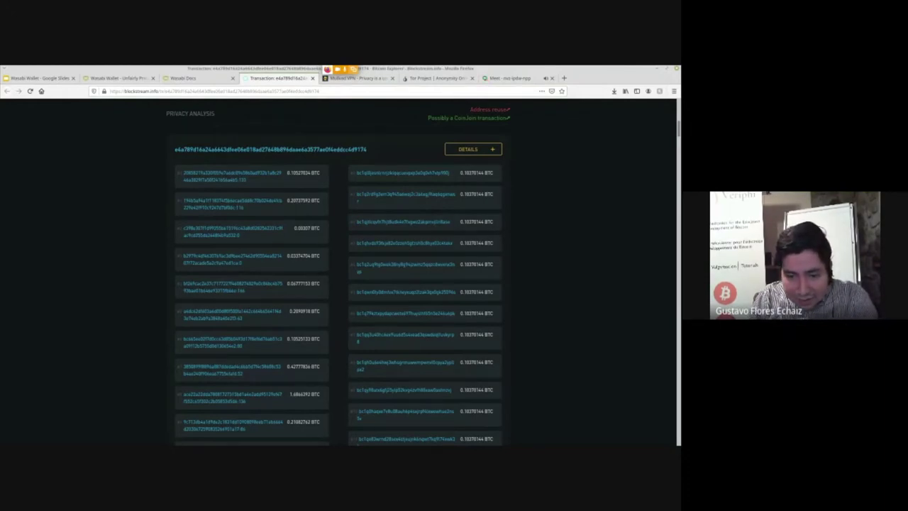
scroll(338, 276, down, 5)
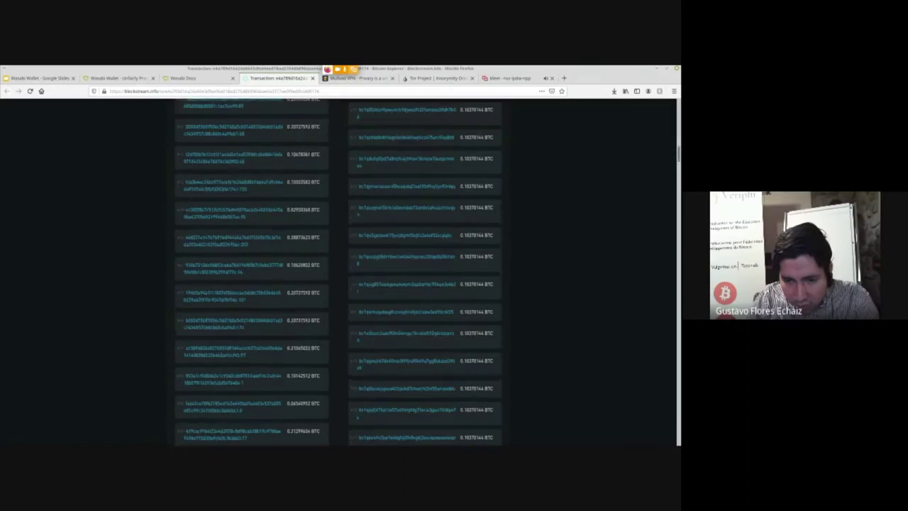
scroll(338, 271, down, 3)
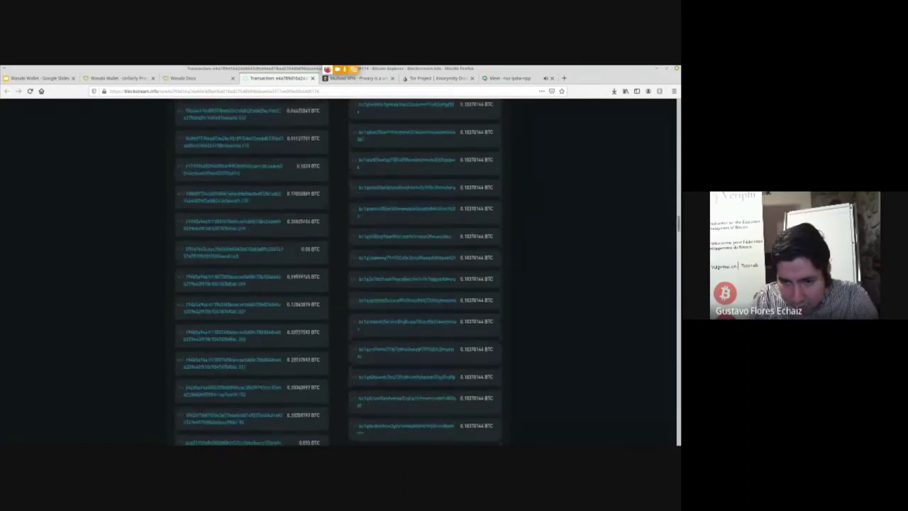